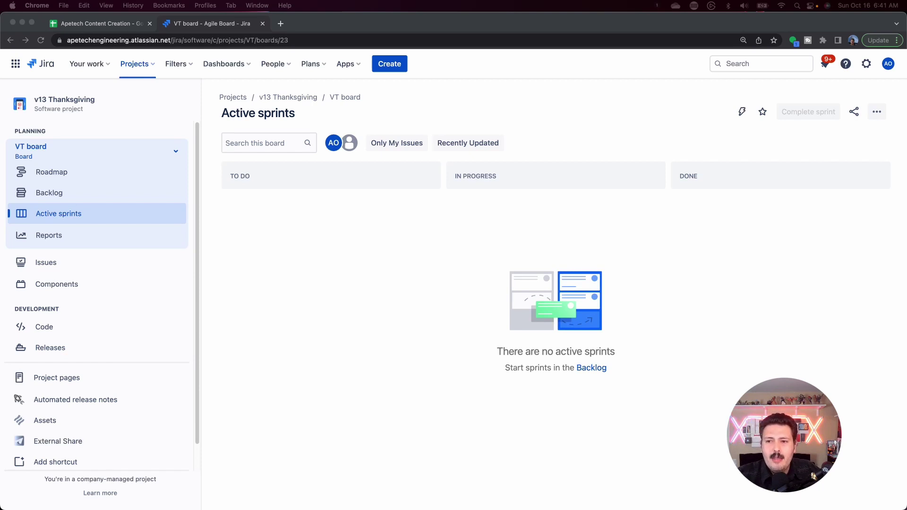
# Open and close the settings panel, then show the VT board's '...' actions menu
pyautogui.click(868, 68)
pyautogui.click(867, 65)
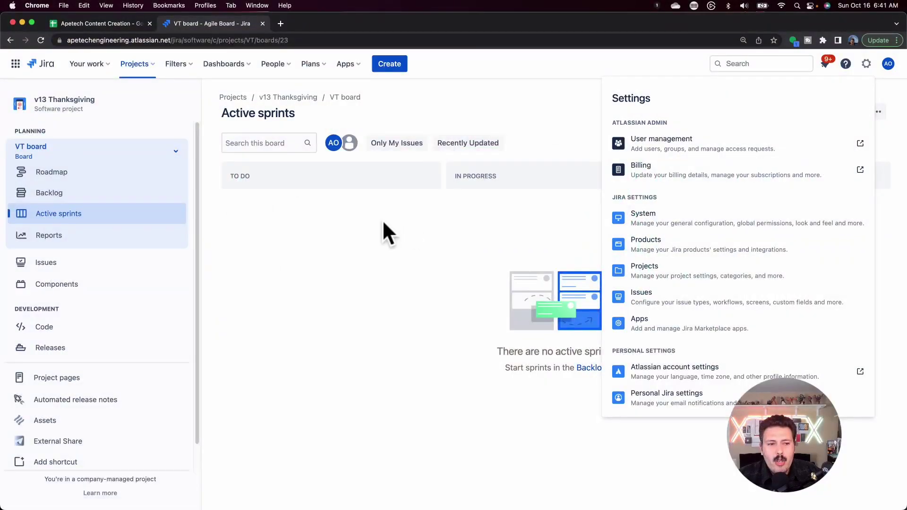
pyautogui.click(383, 222)
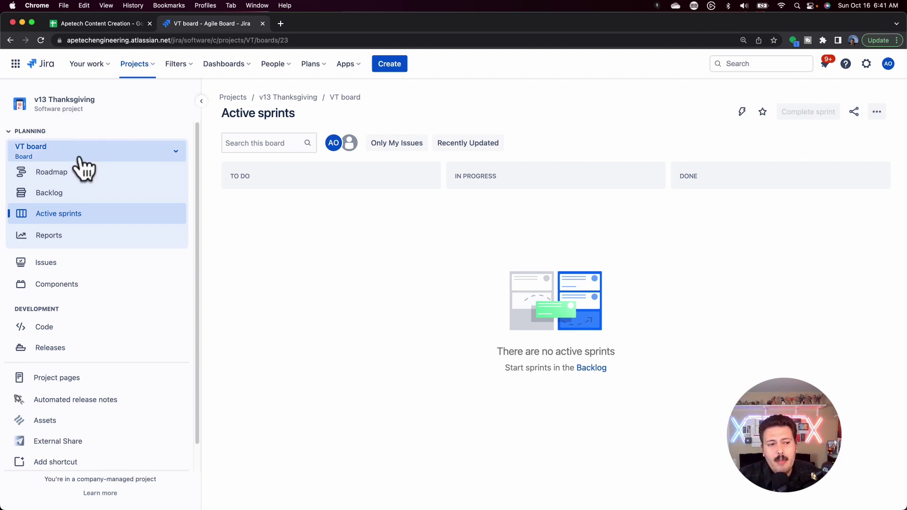
pyautogui.click(878, 112)
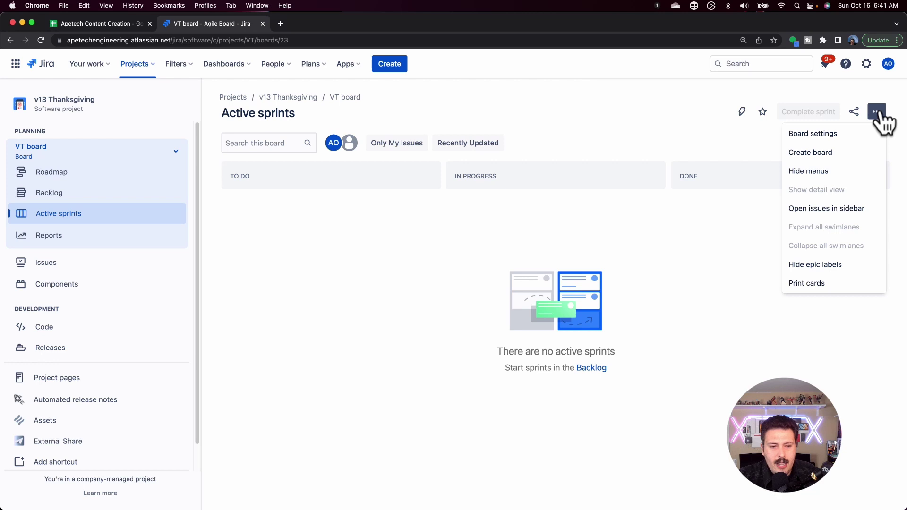
# Open VT board settings and check the Saved Filter list, leaving Filter for VT board unchanged
pyautogui.click(817, 134)
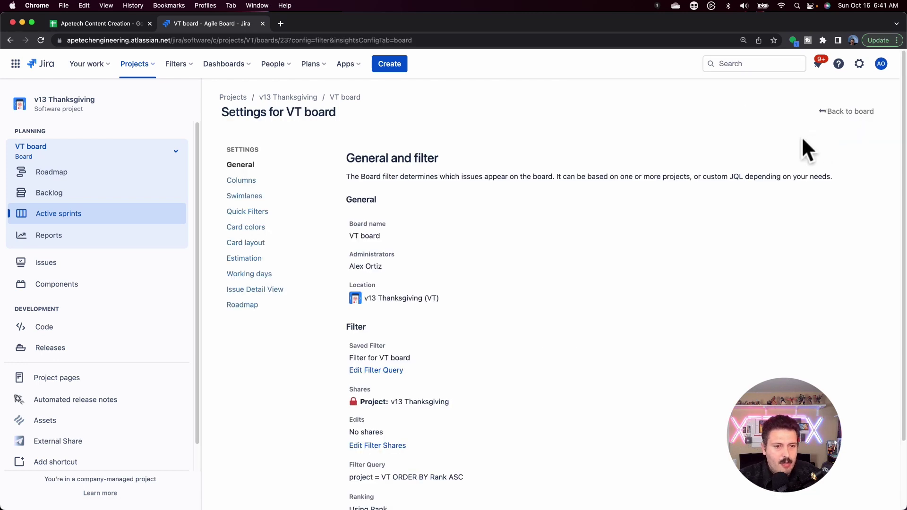
pyautogui.click(240, 169)
pyautogui.scroll(-1, 400, 227)
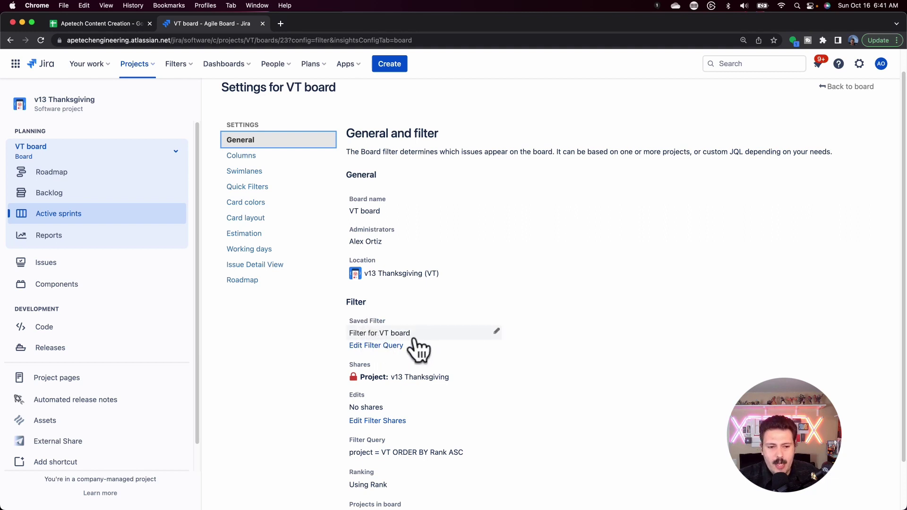
pyautogui.click(388, 333)
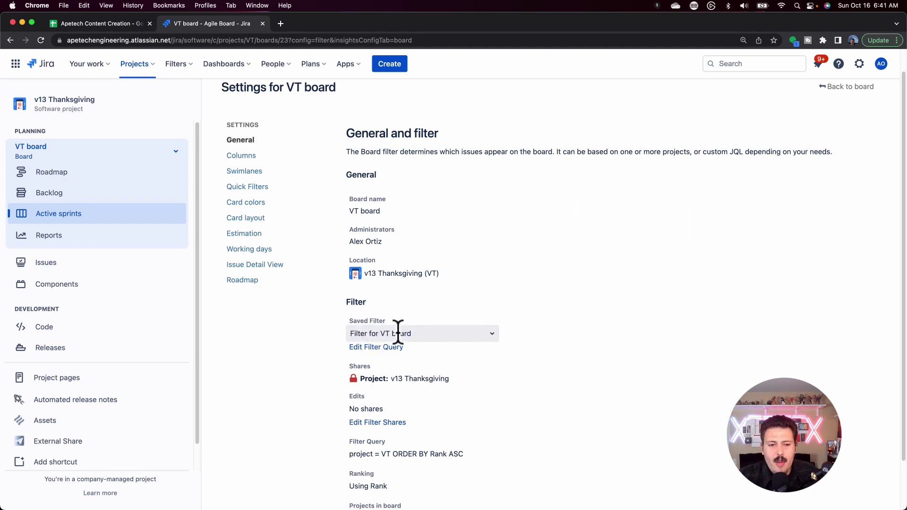
pyautogui.click(361, 334)
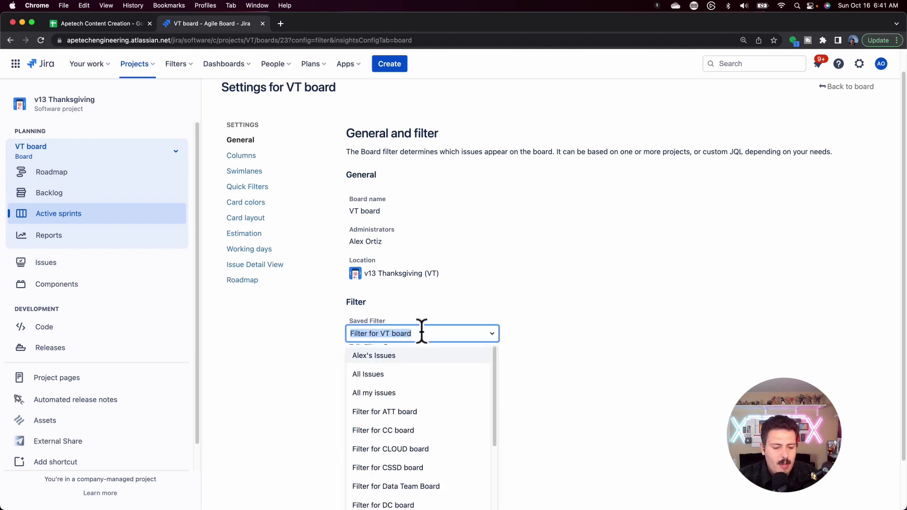
pyautogui.click(612, 303)
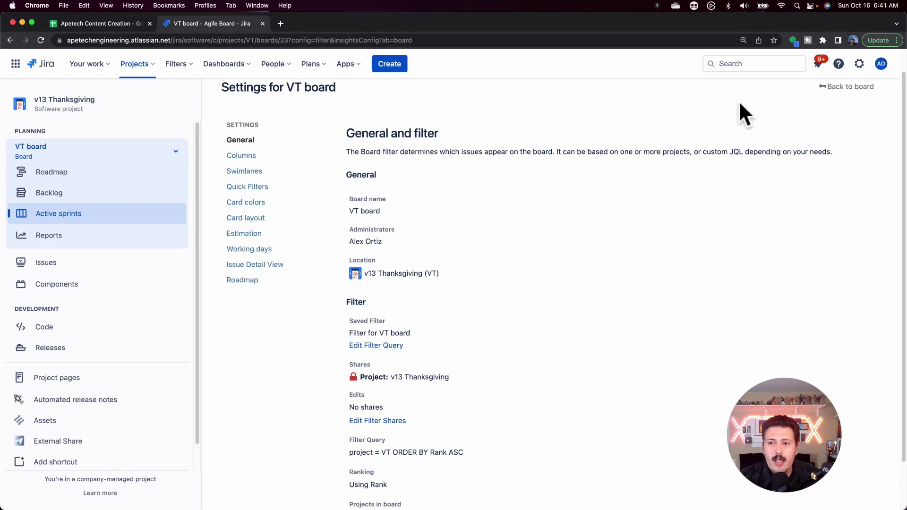
# Go to System administration and open the Filters page under Shared items
pyautogui.click(858, 64)
pyautogui.click(693, 225)
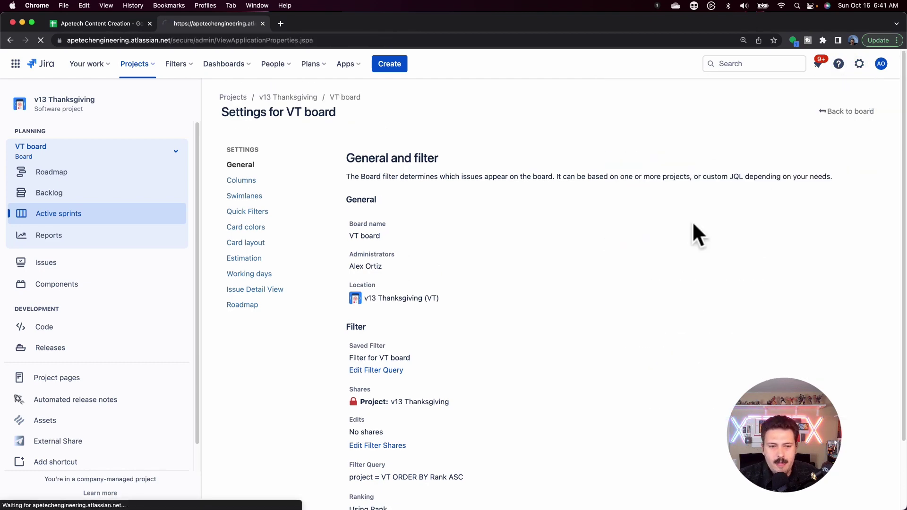
pyautogui.scroll(-1, 97, 241)
pyautogui.scroll(-15, 97, 241)
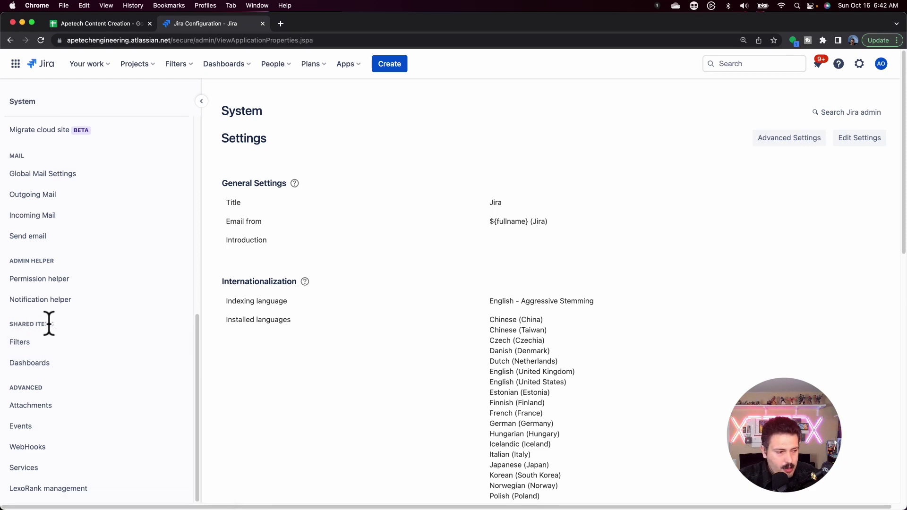
pyautogui.click(32, 348)
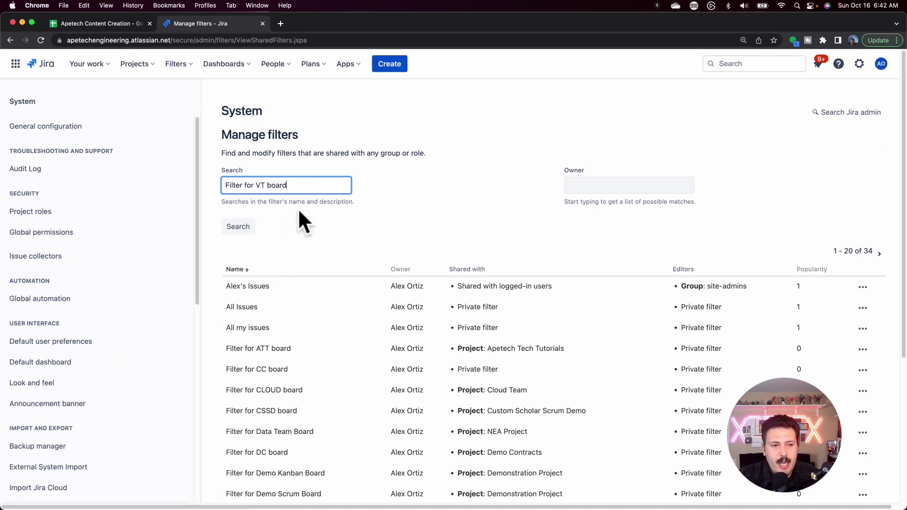
# Search for Filter for VT board and page forward to results 21–28
pyautogui.click(242, 228)
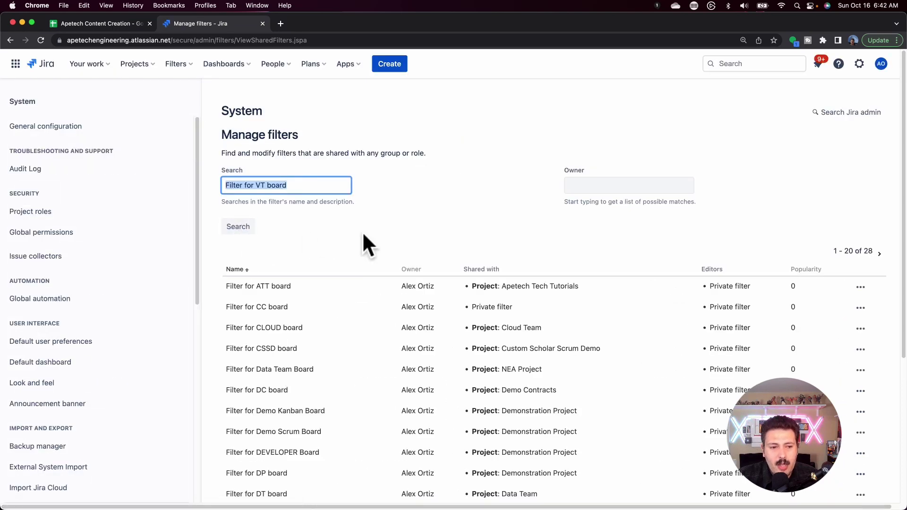
pyautogui.scroll(-5, 315, 298)
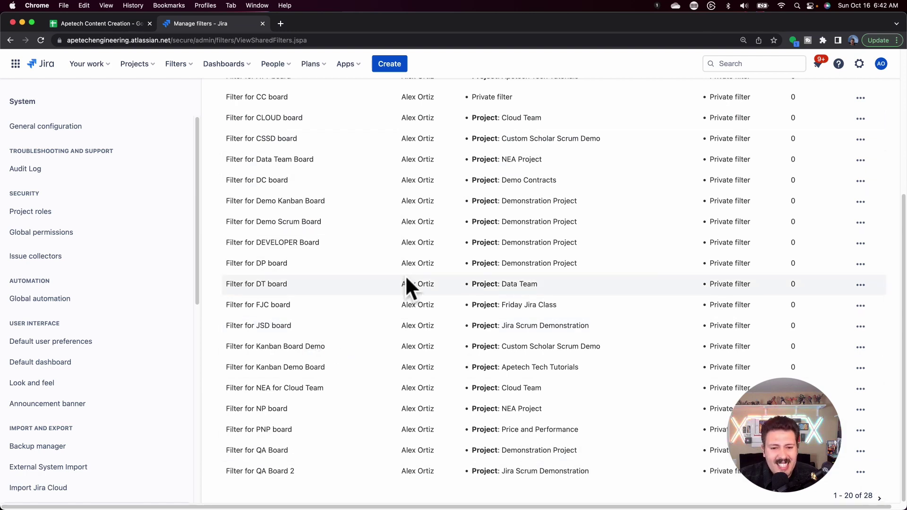
pyautogui.click(880, 497)
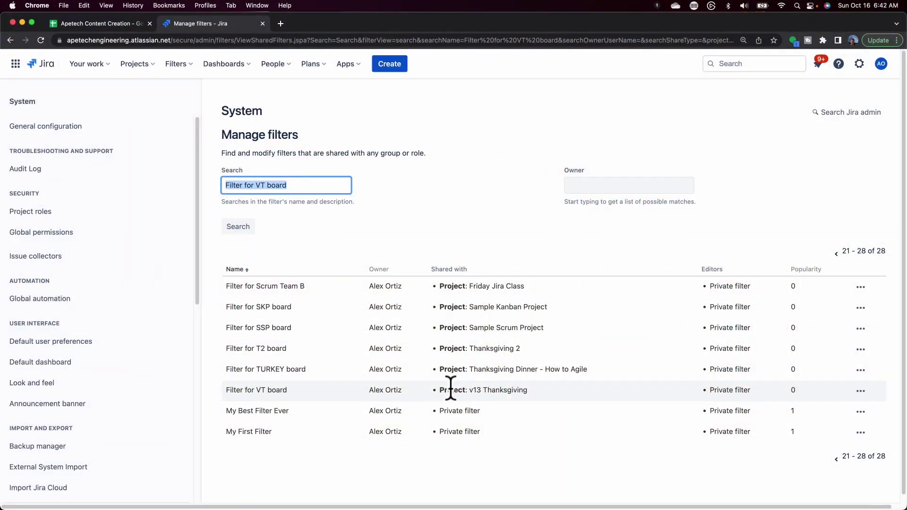
# Choose Change Owner from the Filter for VT board row's actions menu
pyautogui.click(861, 391)
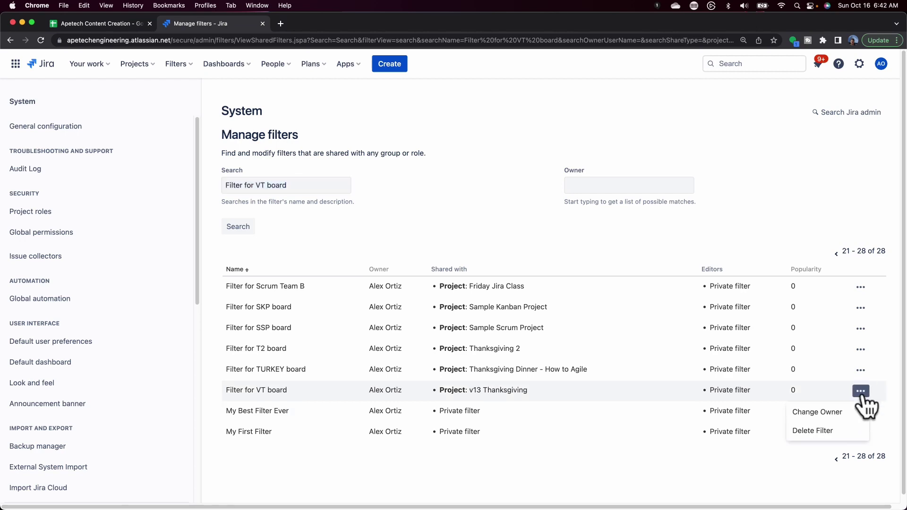
pyautogui.click(829, 412)
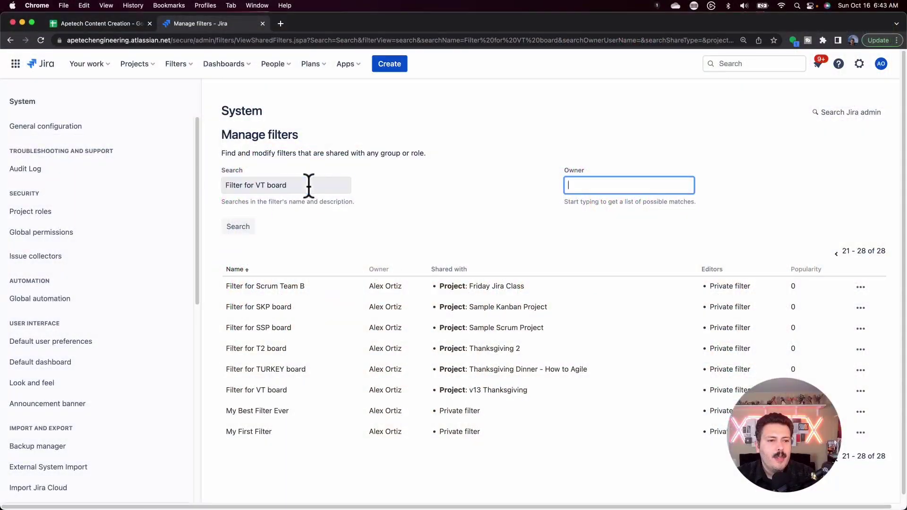
# Clear the name search to list all 34 filters, and enter a user's name as Owner
pyautogui.doubleClick(308, 185)
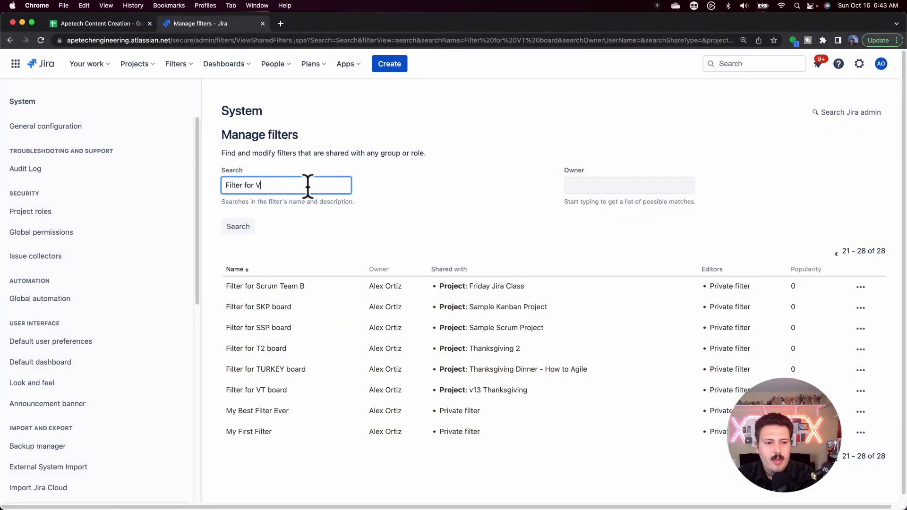
pyautogui.click(232, 227)
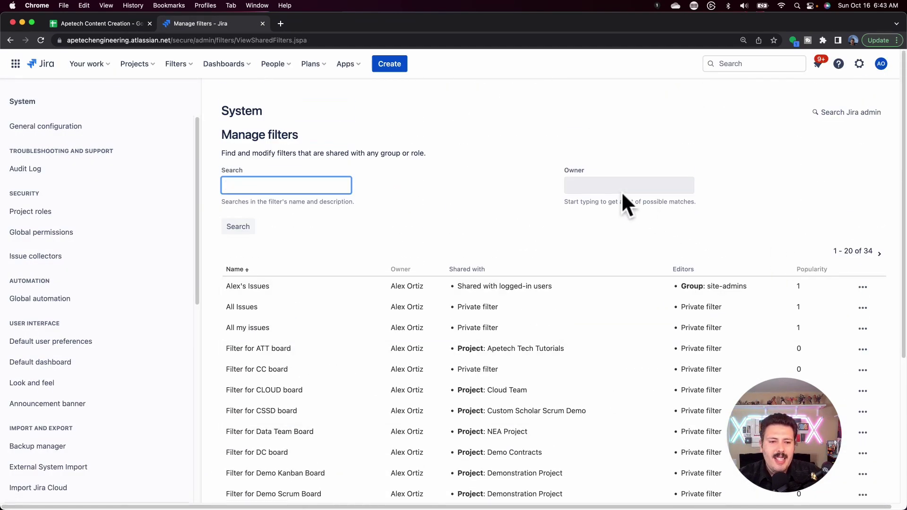
pyautogui.click(622, 192)
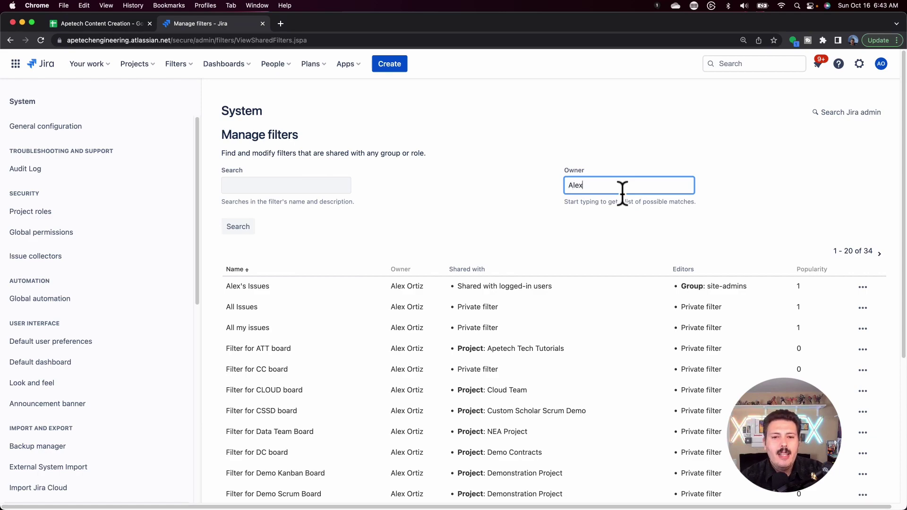
pyautogui.write('Alex')
pyautogui.click(621, 189)
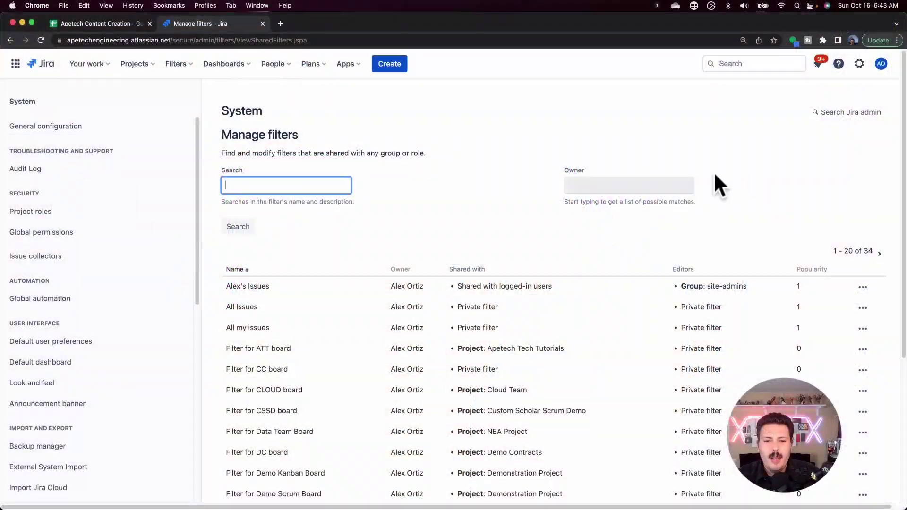
# Set the Owner field to the user's full name and search the shared filters
pyautogui.click(617, 187)
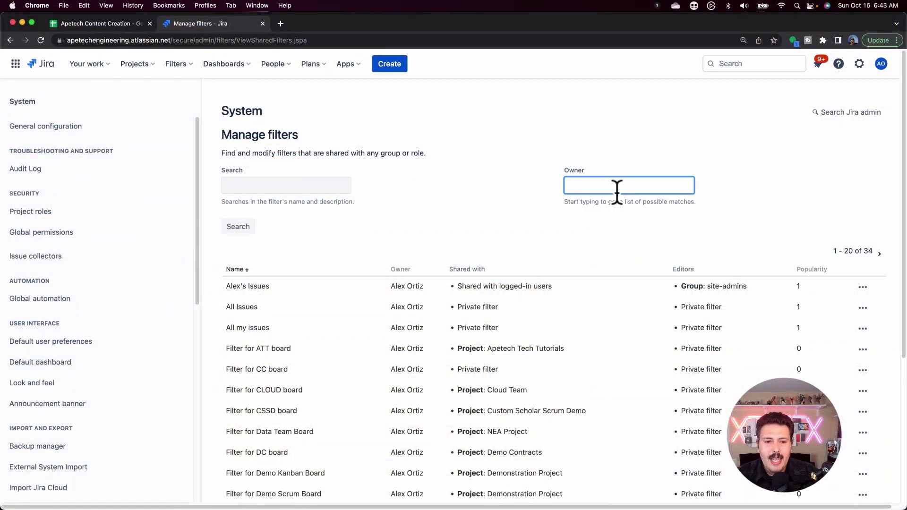
pyautogui.click(617, 192)
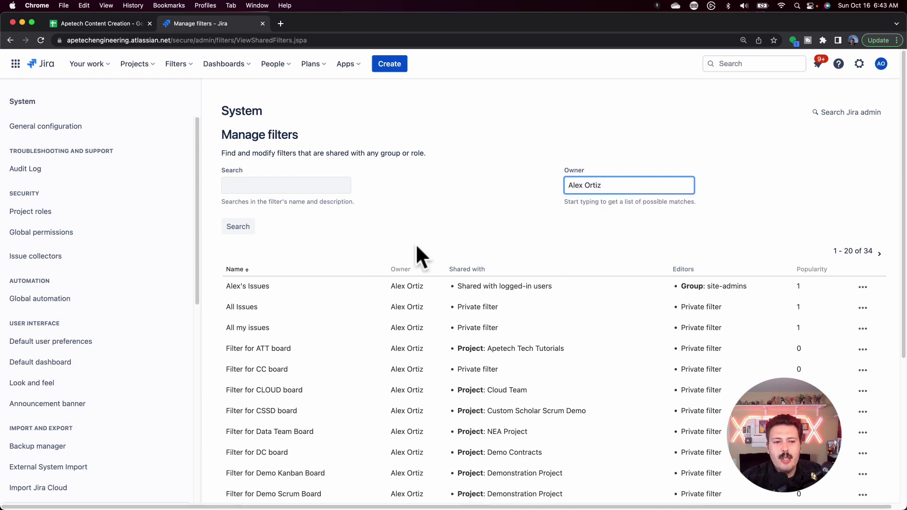
pyautogui.click(238, 227)
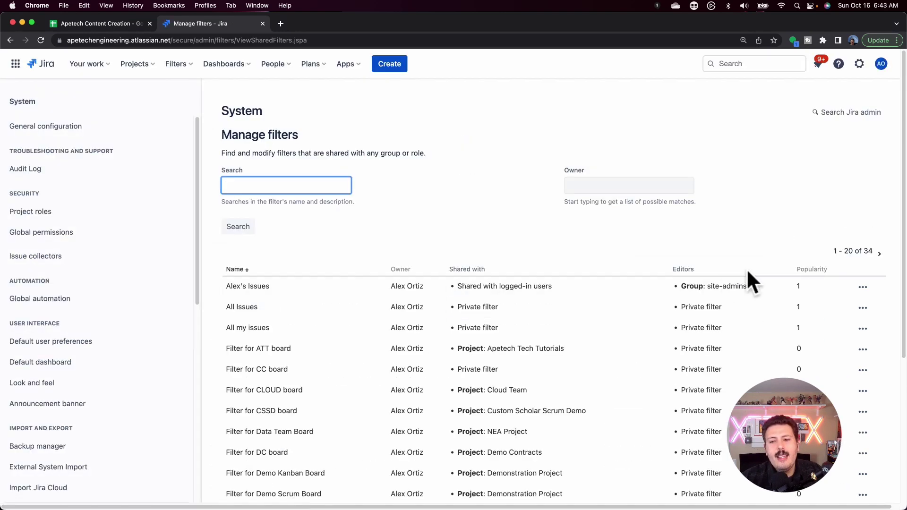
# Open and close the action menus on the first filter and All Issues rows
pyautogui.click(863, 287)
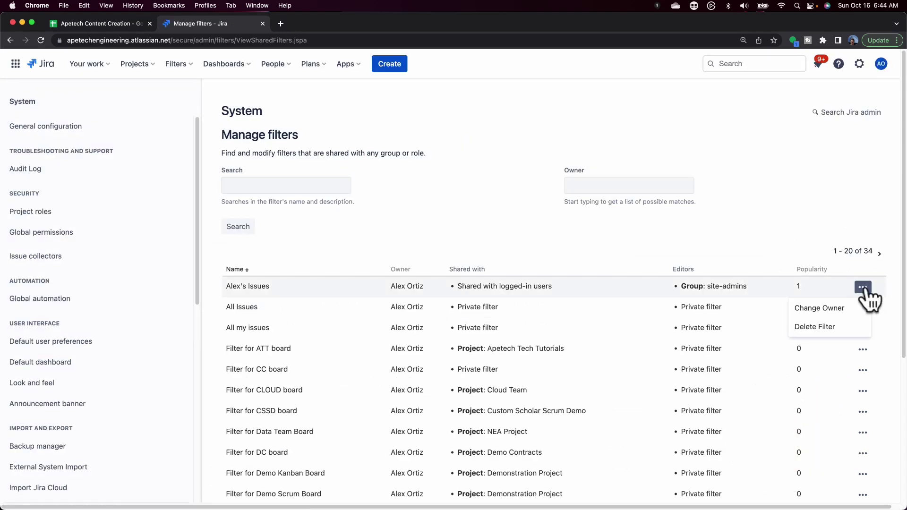
pyautogui.click(863, 308)
pyautogui.click(861, 311)
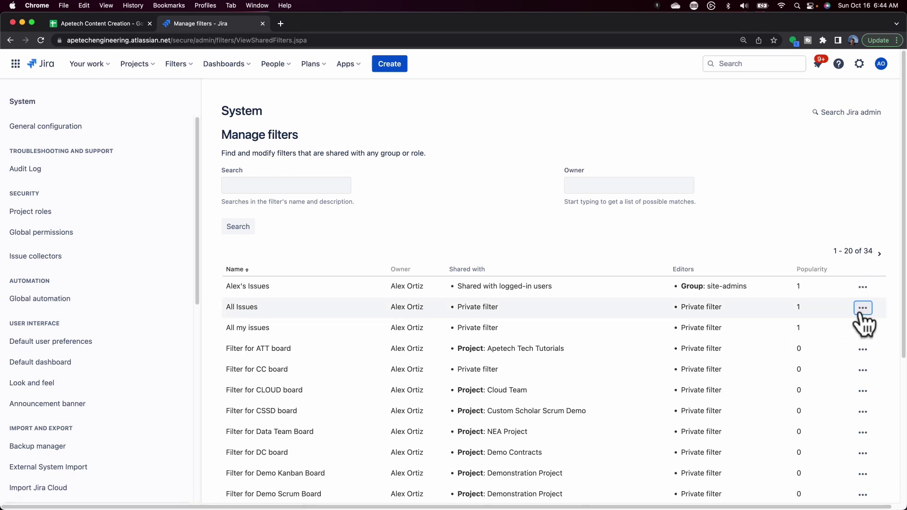